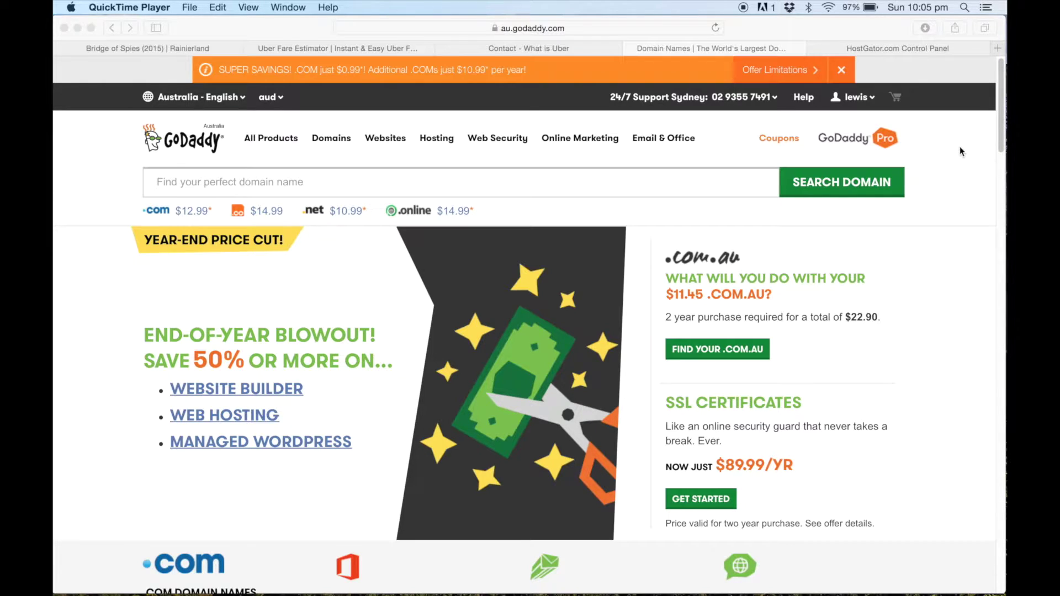
Step: Go to Manage My Domains from the account menu and open UBERCALCULATOR.NET from the domain list
{"action": "left_click", "coordinate": [864, 101]}
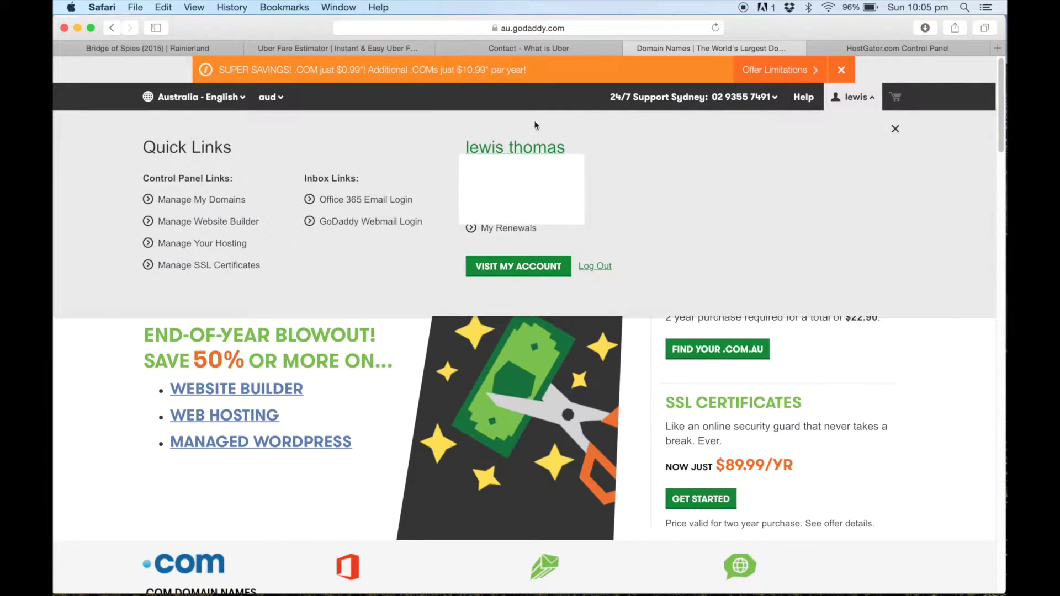
{"action": "left_click", "coordinate": [205, 199]}
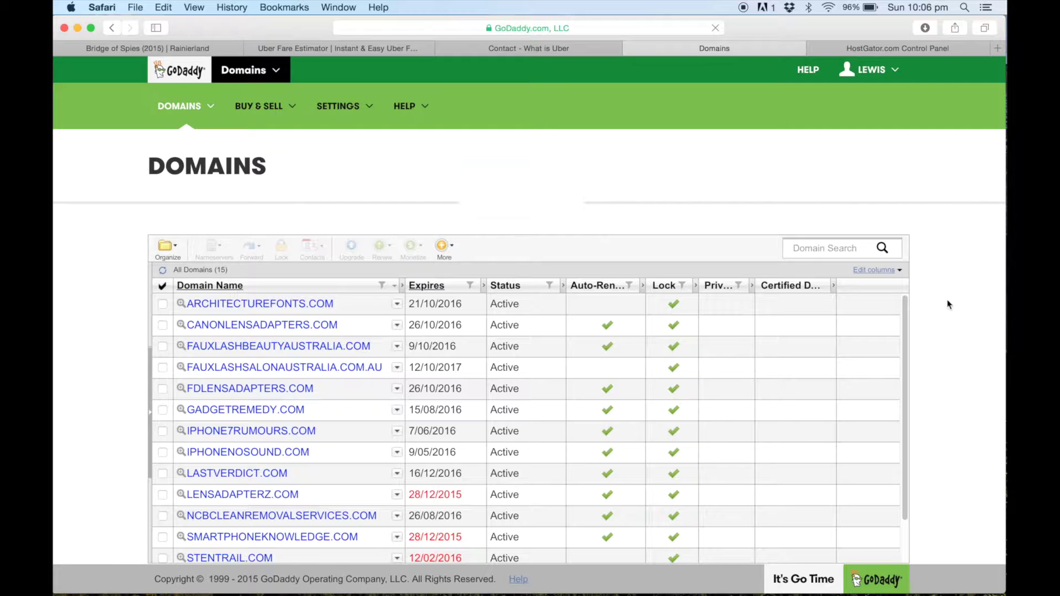
{"action": "left_click_drag", "start_coordinate": [901, 328], "coordinate": [901, 391]}
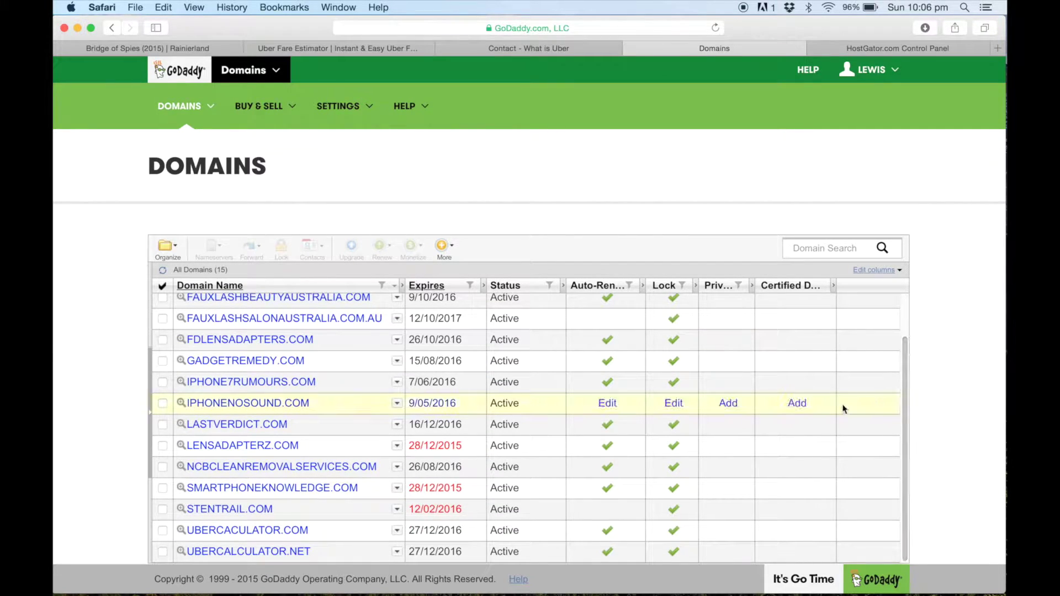
{"action": "left_click", "coordinate": [272, 552]}
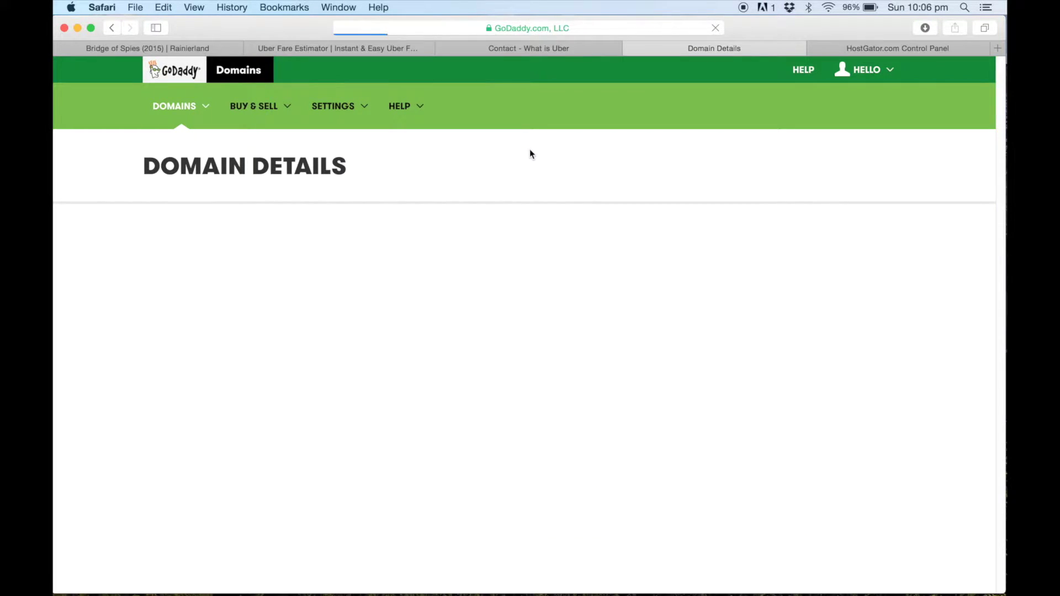
Step: Scroll to the Nameservers section showing NS65 and NS66.DOMAINCONTROL.COM
{"action": "scroll", "coordinate": [435, 332], "scroll_direction": "down", "scroll_amount": 1}
{"action": "scroll", "coordinate": [435, 332], "scroll_direction": "down", "scroll_amount": 3}
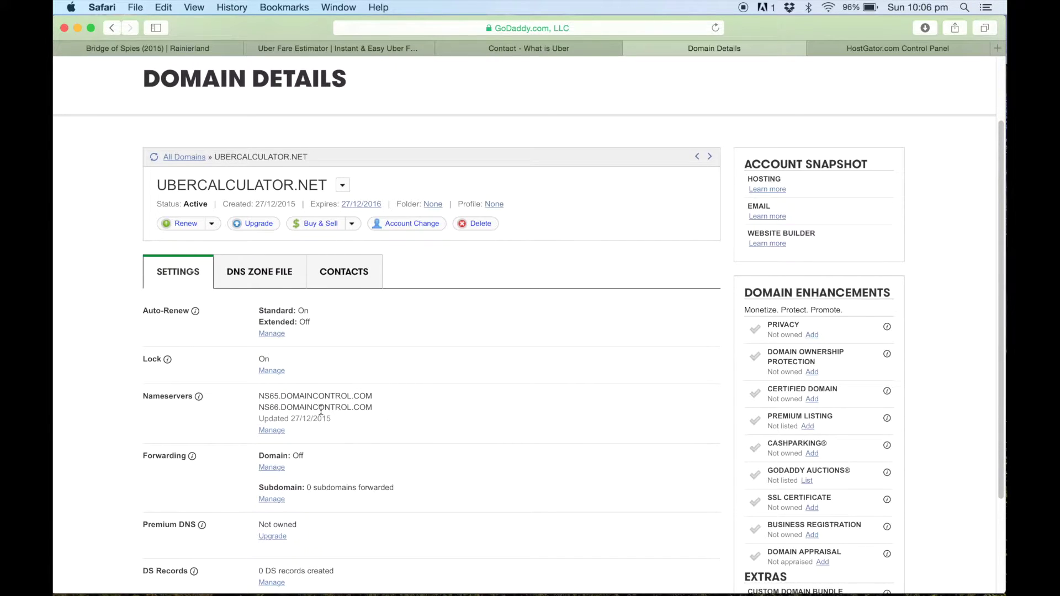
Step: Switch UBERCALCULATOR.NET's nameserver setup type to Custom
{"action": "left_click", "coordinate": [280, 432]}
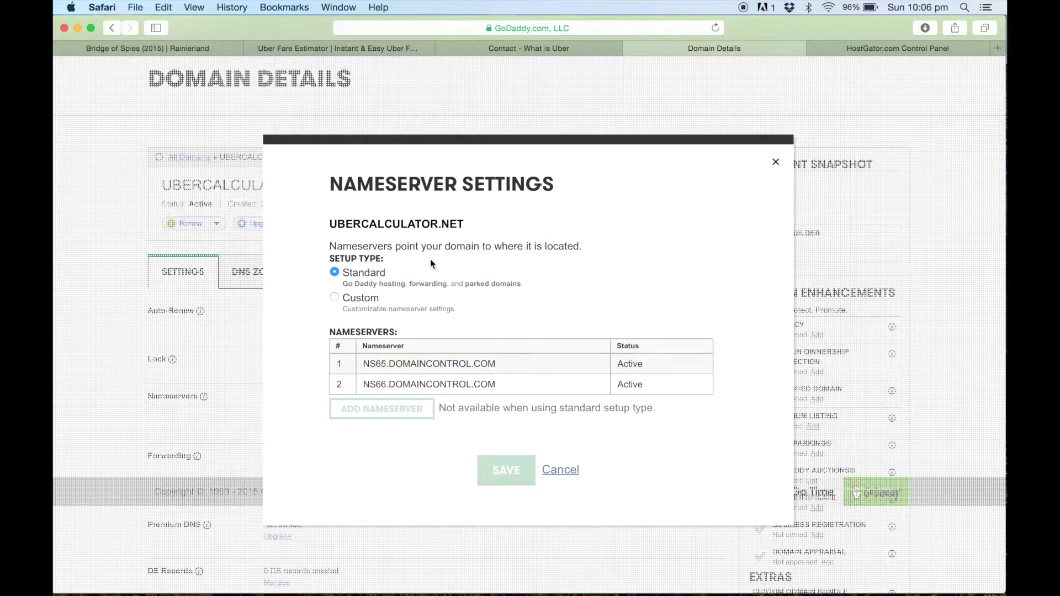
{"action": "left_click", "coordinate": [334, 297]}
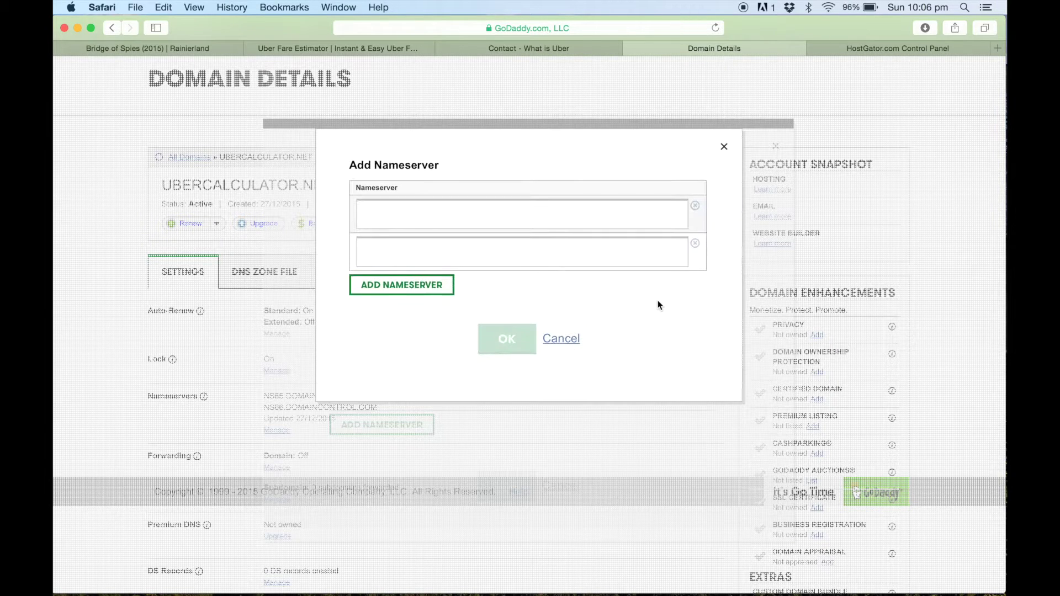
Step: In HostGator's Account Information, select the first name server, ns8061.hostgator.com
{"action": "left_click", "coordinate": [864, 46]}
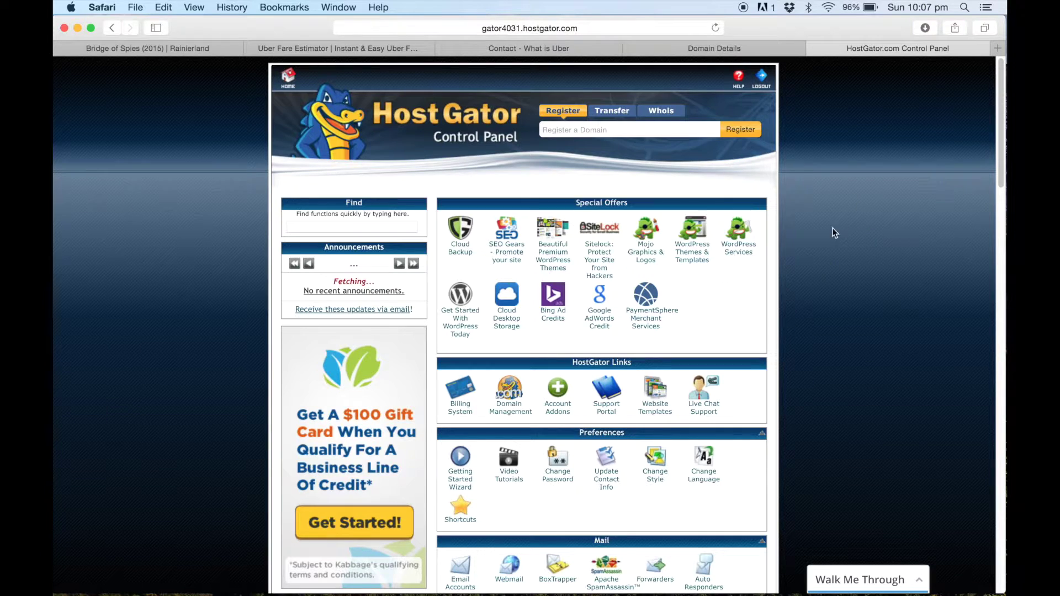
{"action": "scroll", "coordinate": [807, 220], "scroll_direction": "down", "scroll_amount": 15}
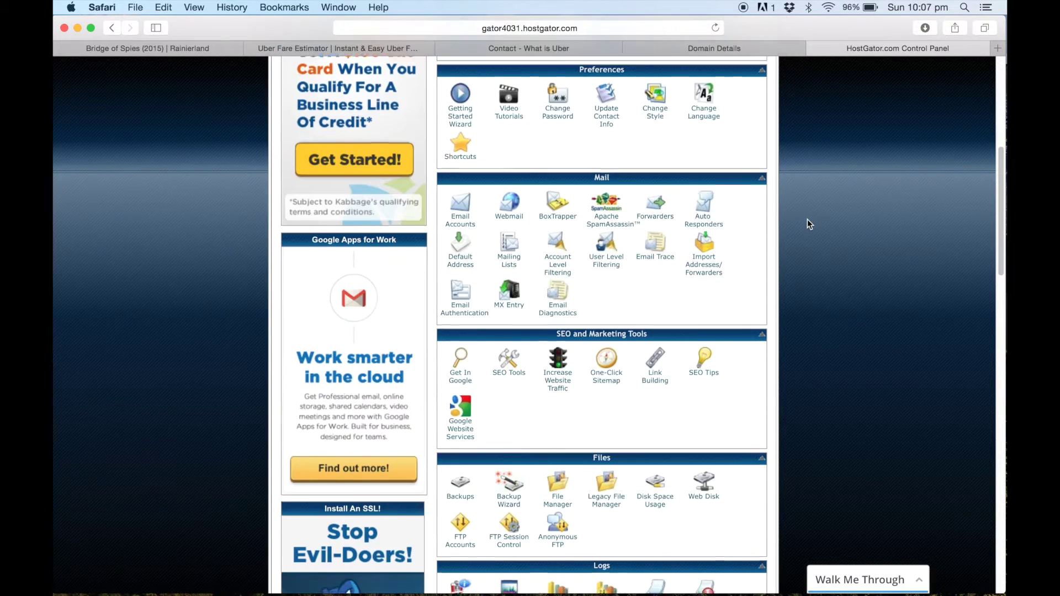
{"action": "scroll", "coordinate": [807, 219], "scroll_direction": "down", "scroll_amount": 2}
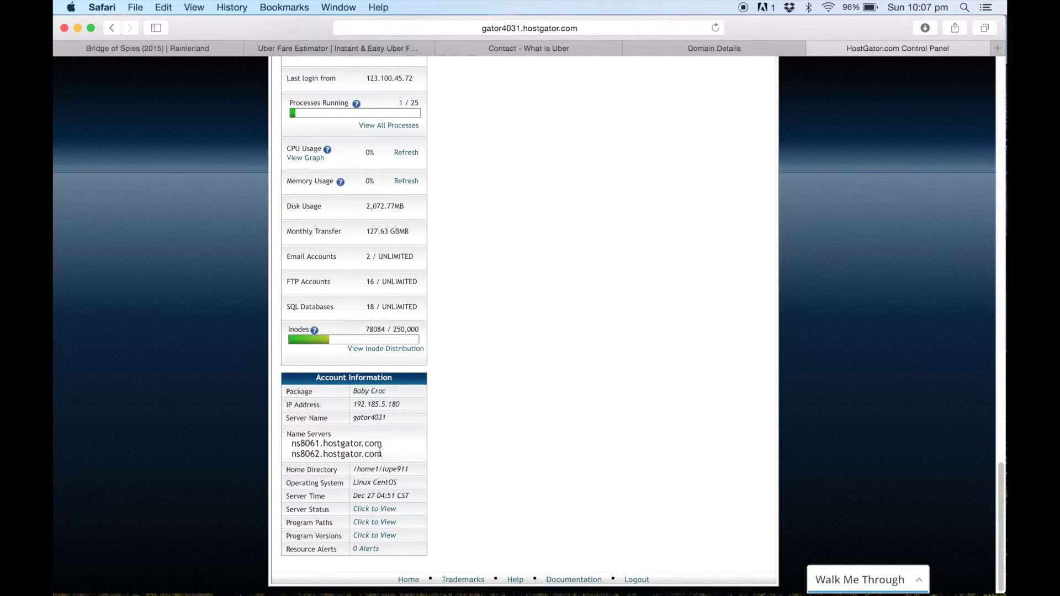
{"action": "left_click_drag", "start_coordinate": [383, 445], "coordinate": [292, 444]}
{"action": "key", "text": "super+c"}
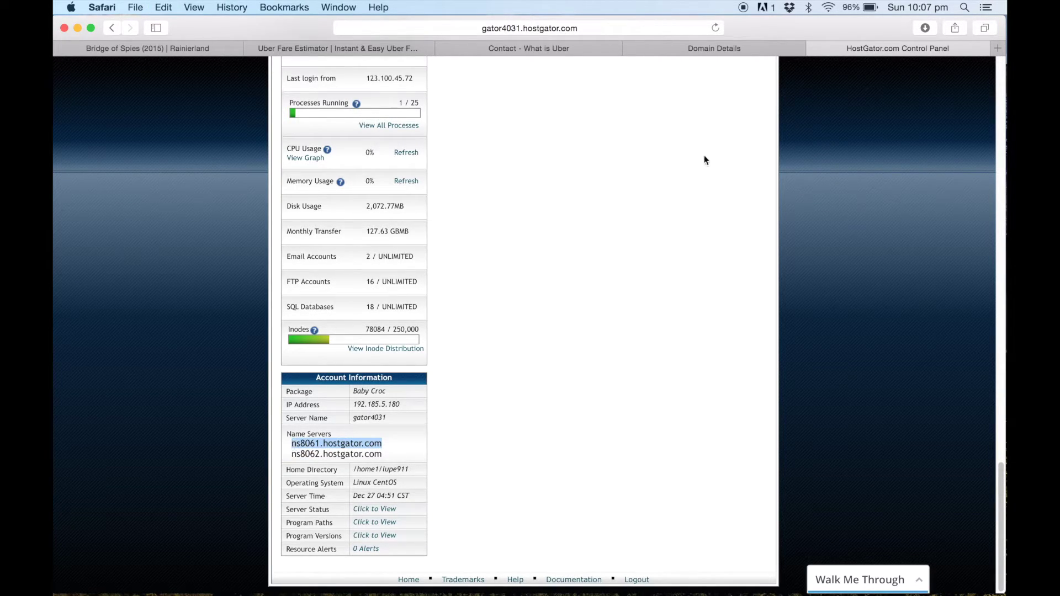
Step: Paste ns8061.hostgator.com into GoDaddy's first nameserver field
{"action": "left_click", "coordinate": [706, 51]}
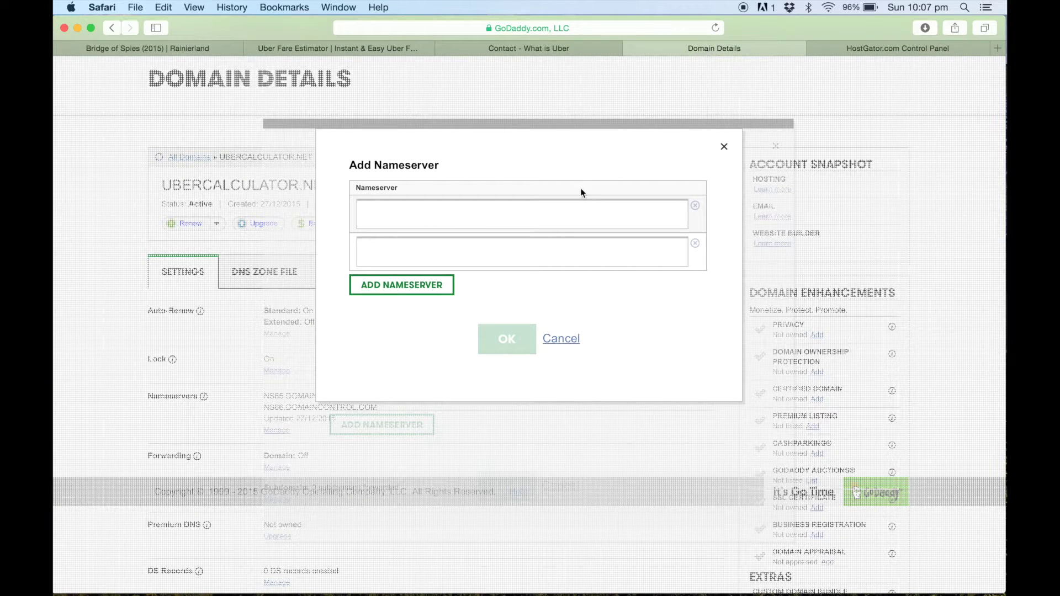
{"action": "left_click", "coordinate": [565, 214]}
{"action": "key", "text": "super+v"}
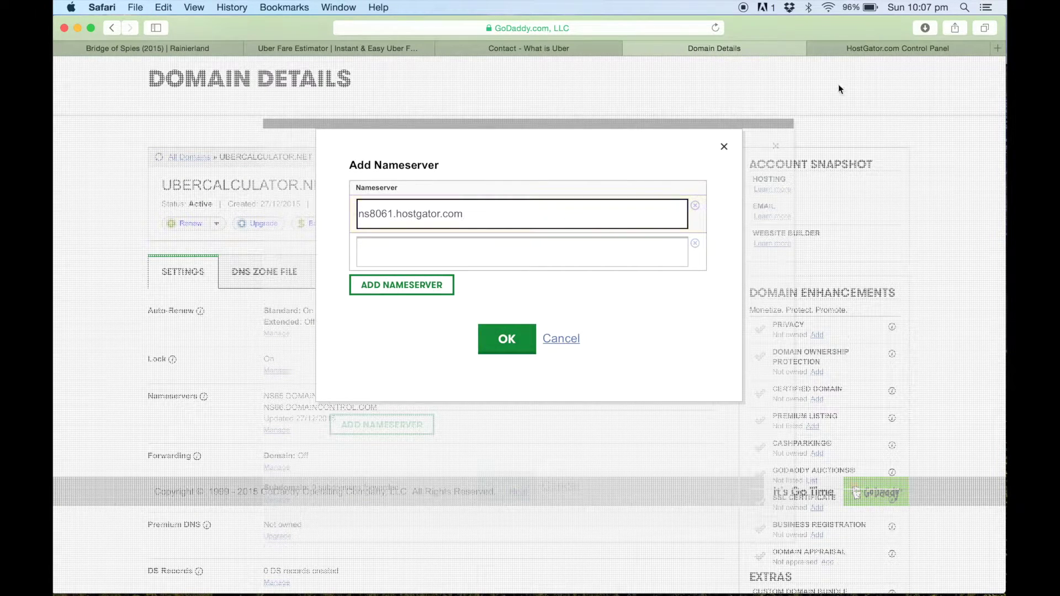
Step: Copy ns8062.hostgator.com from HostGator into the second nameserver field and confirm both entries
{"action": "left_click", "coordinate": [856, 49]}
{"action": "left_click_drag", "start_coordinate": [383, 455], "coordinate": [294, 453]}
{"action": "key", "text": "super+c"}
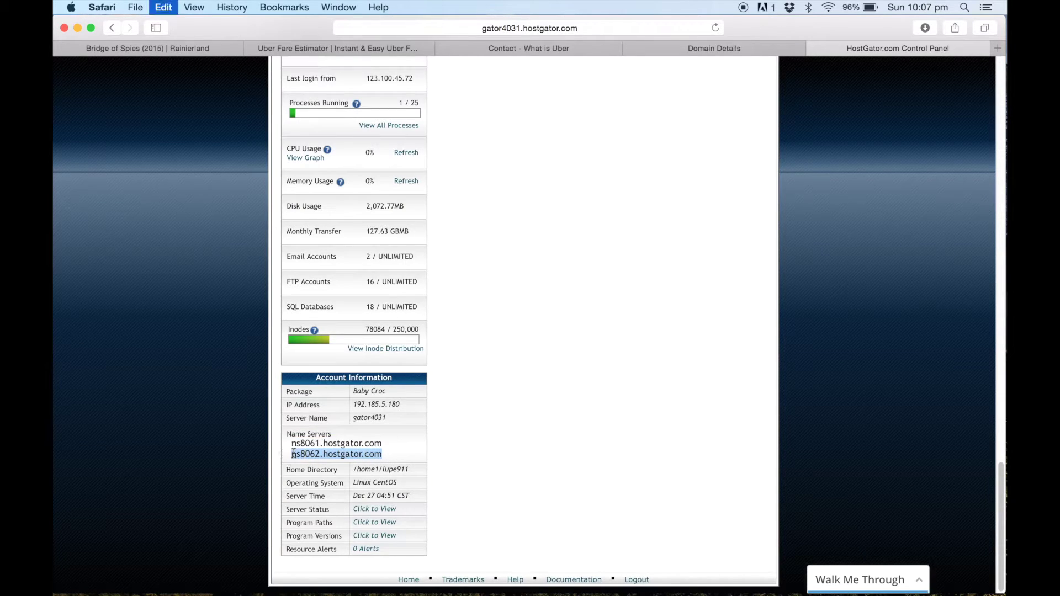
{"action": "left_click", "coordinate": [713, 48]}
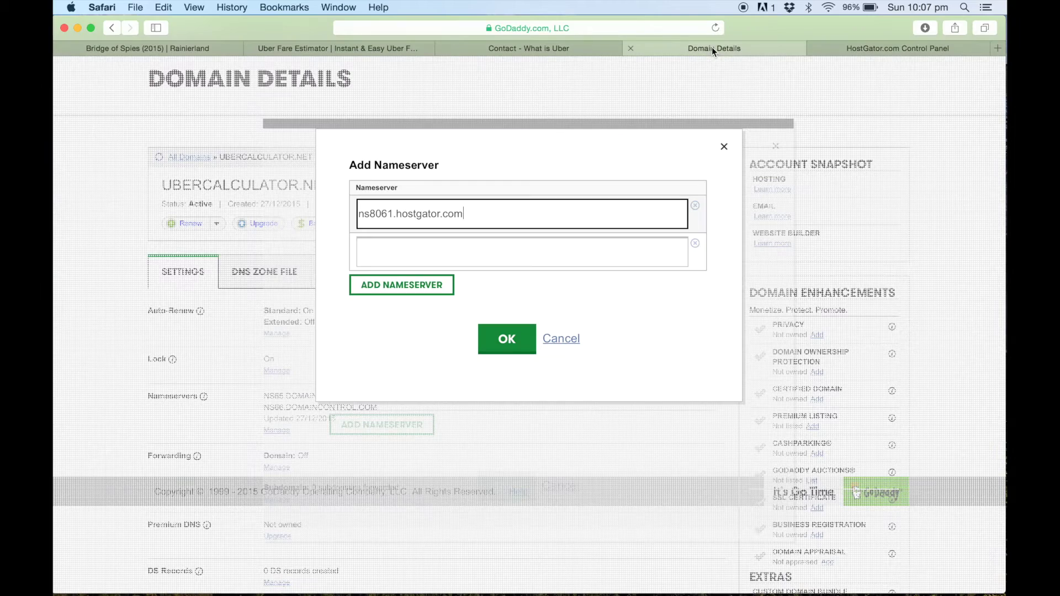
{"action": "left_click", "coordinate": [509, 247]}
{"action": "key", "text": "super+v"}
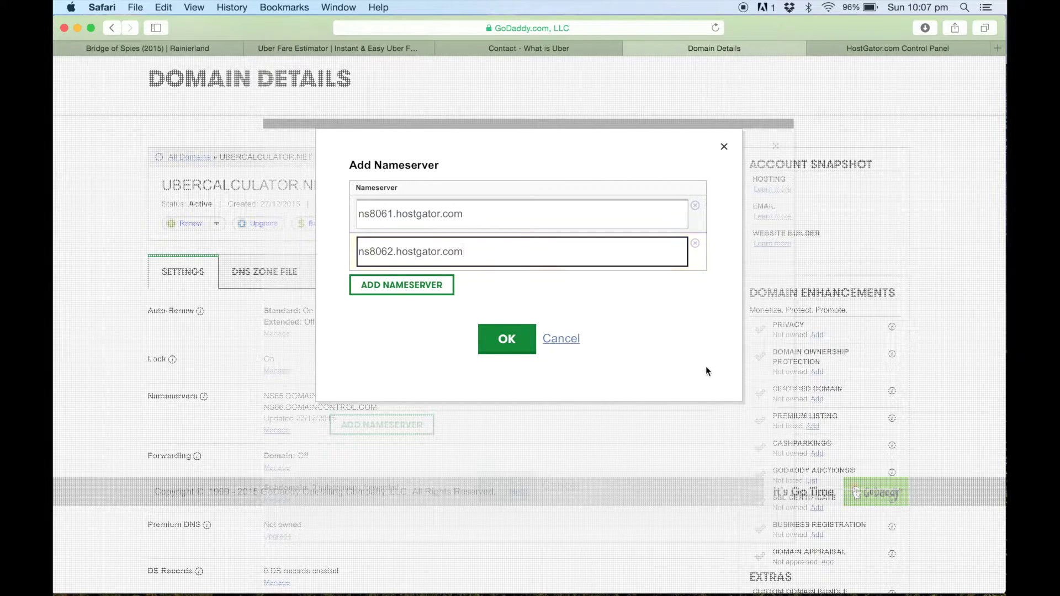
{"action": "left_click", "coordinate": [517, 342]}
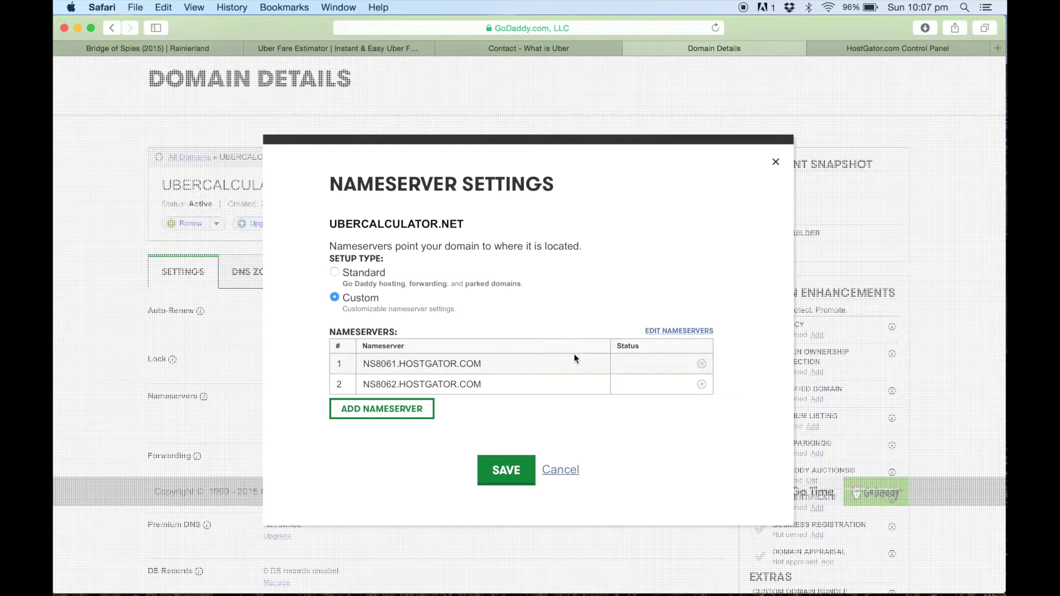
Step: Save the HostGator nameservers for UBERCALCULATOR.NET and dismiss the submission notice
{"action": "left_click", "coordinate": [517, 468]}
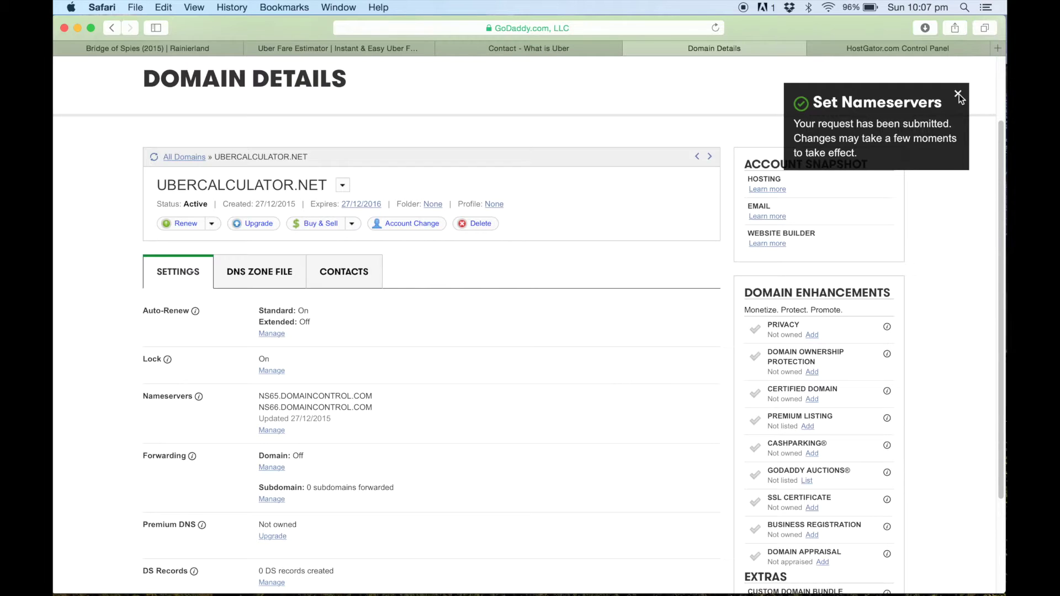
{"action": "left_click", "coordinate": [958, 96]}
{"action": "left_click", "coordinate": [958, 96]}
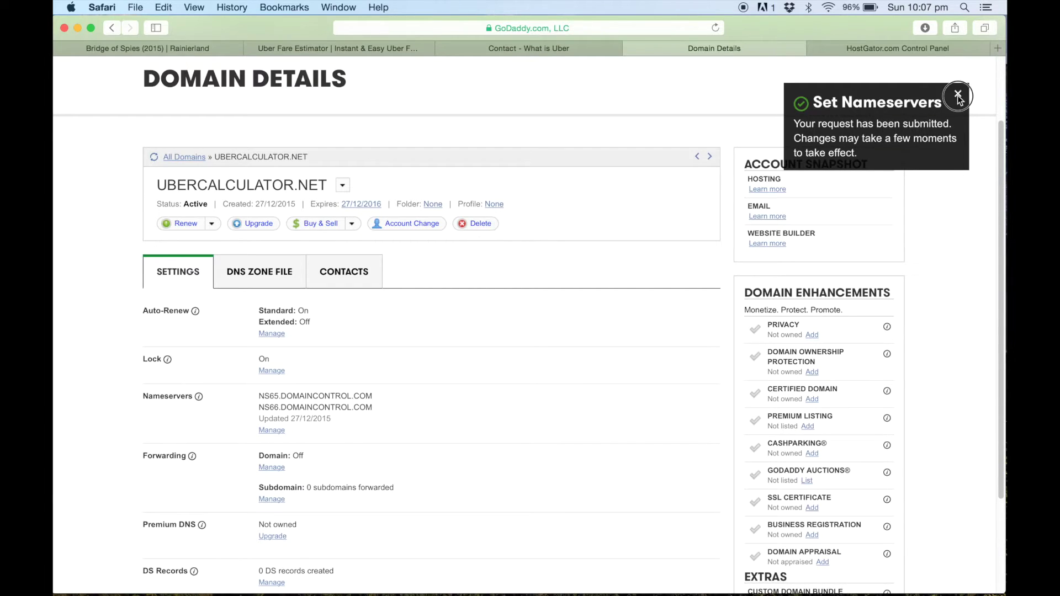
{"action": "left_click", "coordinate": [883, 48]}
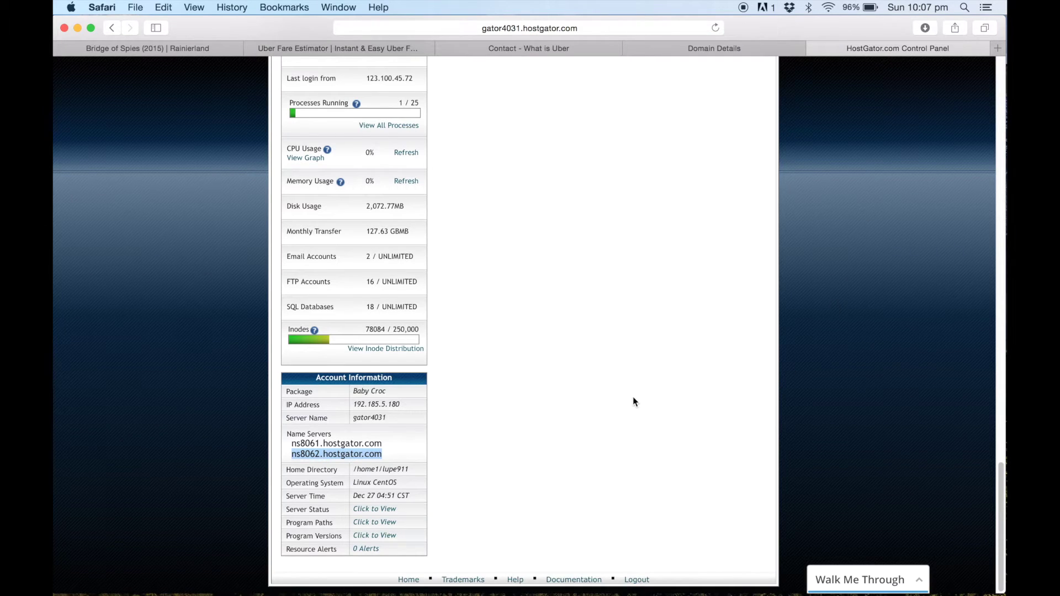
Step: Scroll to the Domains section of the HostGator panel and open Addon Domains
{"action": "scroll", "coordinate": [632, 396], "scroll_direction": "up", "scroll_amount": 20}
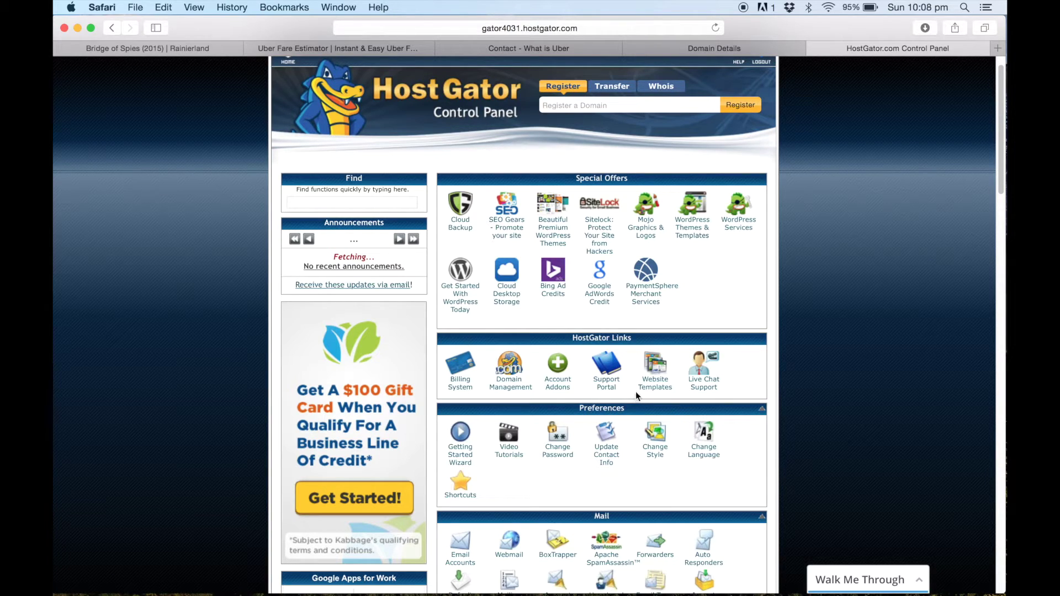
{"action": "scroll", "coordinate": [715, 283], "scroll_direction": "down", "scroll_amount": 10}
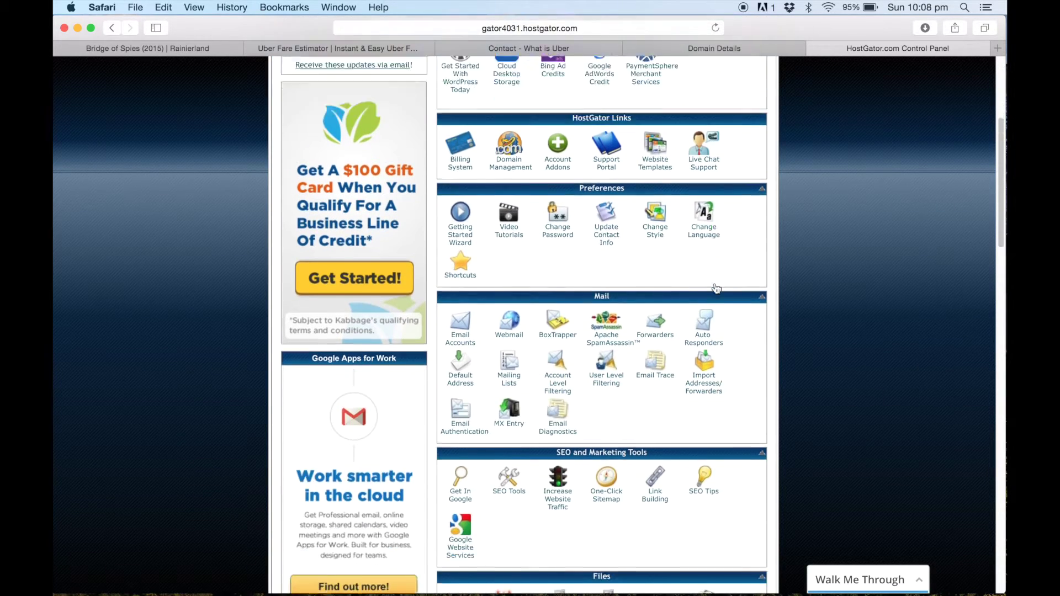
{"action": "scroll", "coordinate": [715, 283], "scroll_direction": "down", "scroll_amount": 7}
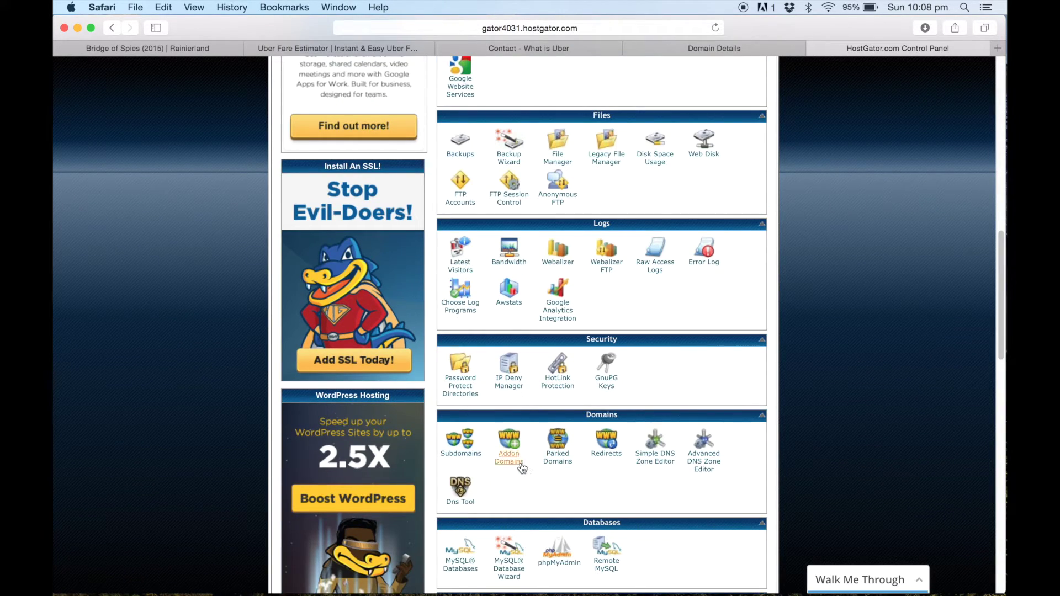
{"action": "left_click", "coordinate": [517, 463]}
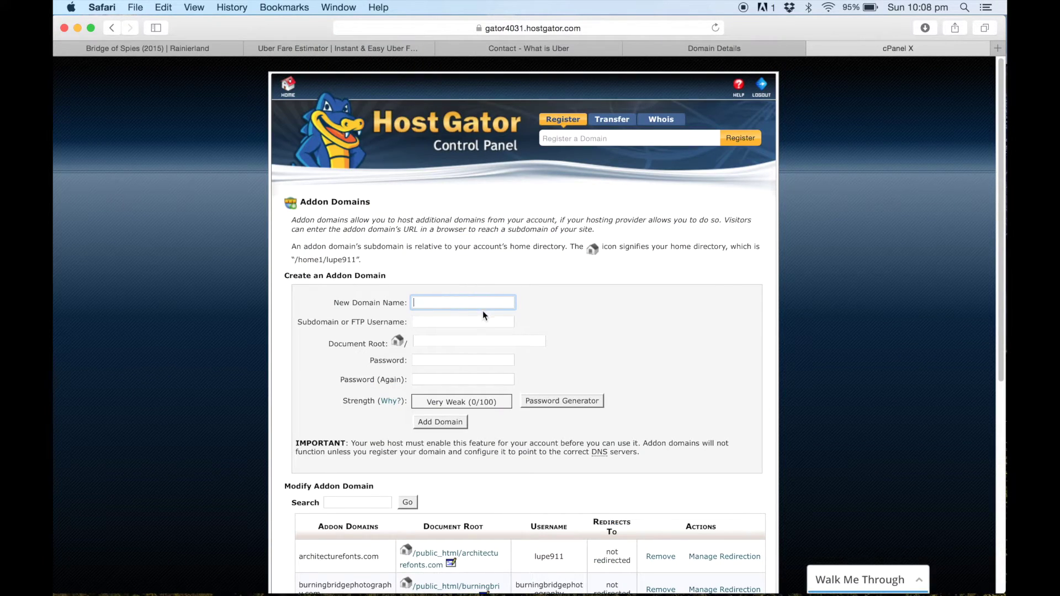
Step: Copy UBERCALCULATOR.NET from GoDaddy into the new domain field, letting the subdomain auto-fill
{"action": "left_click", "coordinate": [705, 53]}
{"action": "left_click_drag", "start_coordinate": [324, 184], "coordinate": [151, 182]}
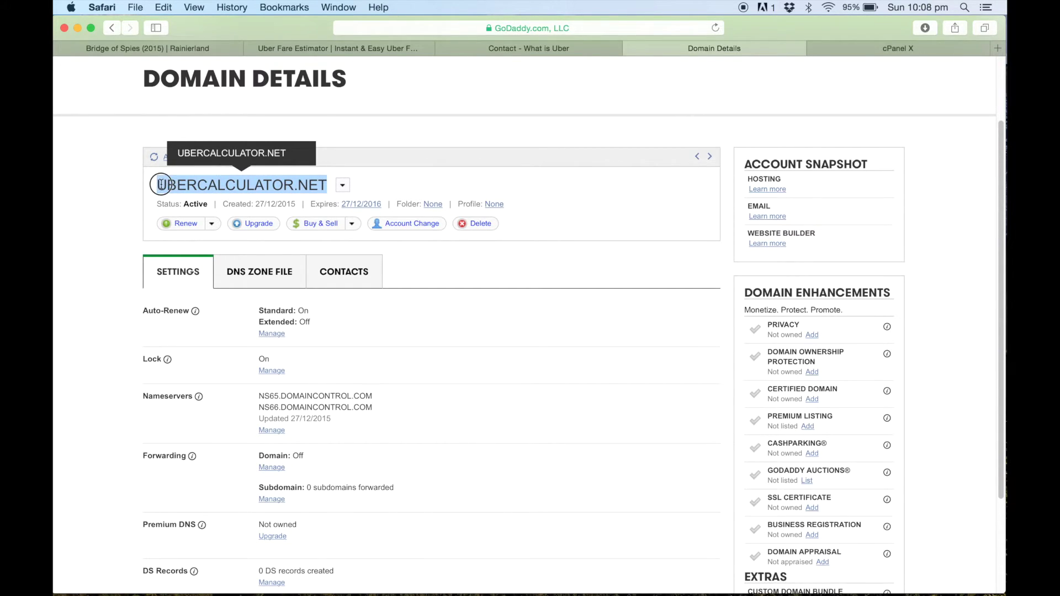
{"action": "left_click", "coordinate": [866, 46]}
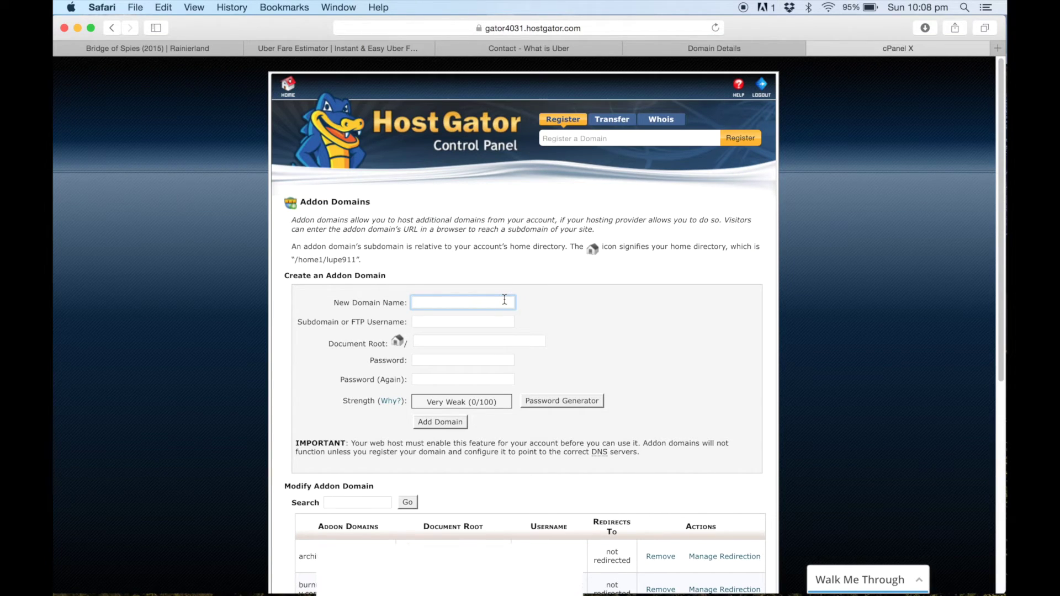
{"action": "key", "text": "super+v"}
{"action": "left_click", "coordinate": [446, 321]}
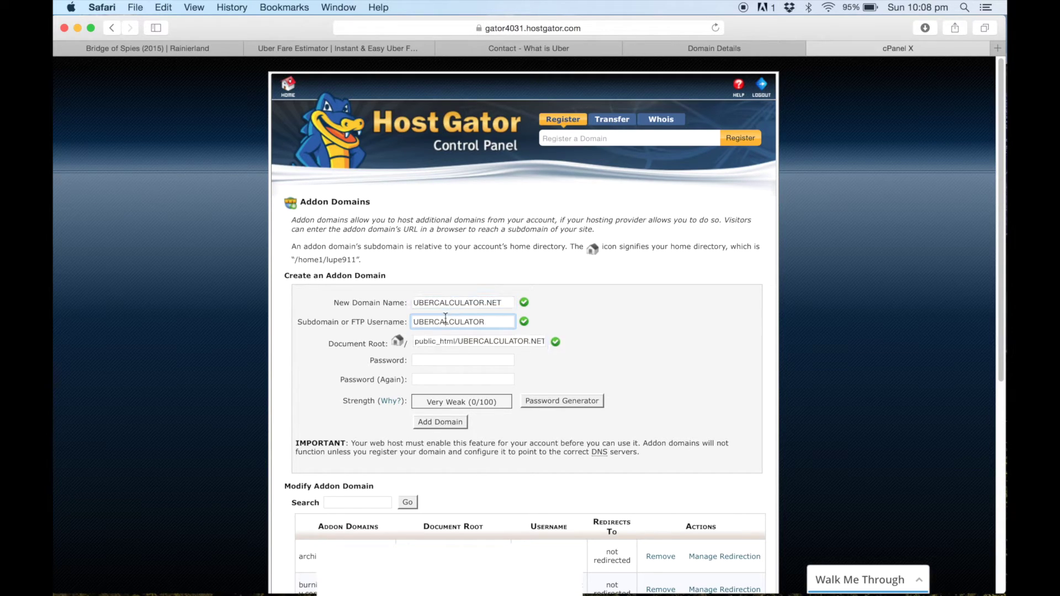
Step: Enter the FTP account password and its confirmation, then add the addon domain
{"action": "left_click", "coordinate": [492, 360]}
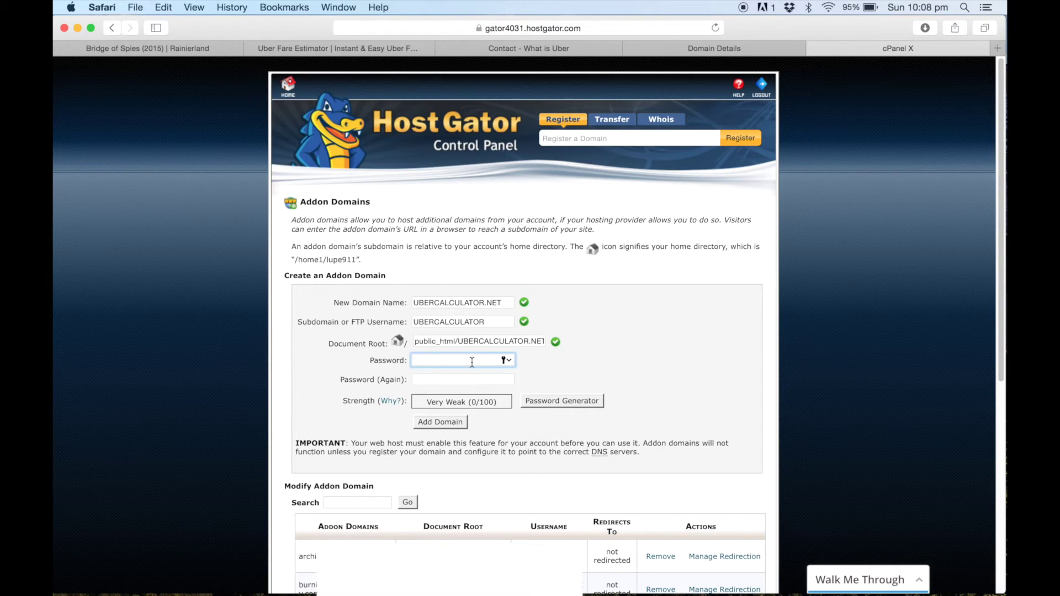
{"action": "key", "text": "super+v"}
{"action": "key", "text": "Tab"}
{"action": "key", "text": "super+v"}
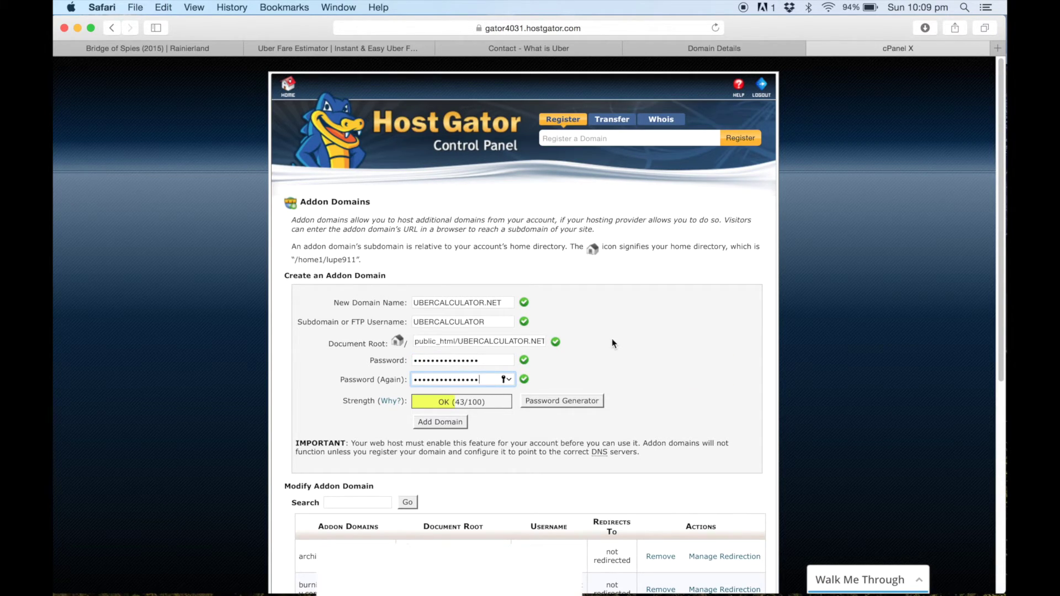
{"action": "left_click", "coordinate": [441, 423]}
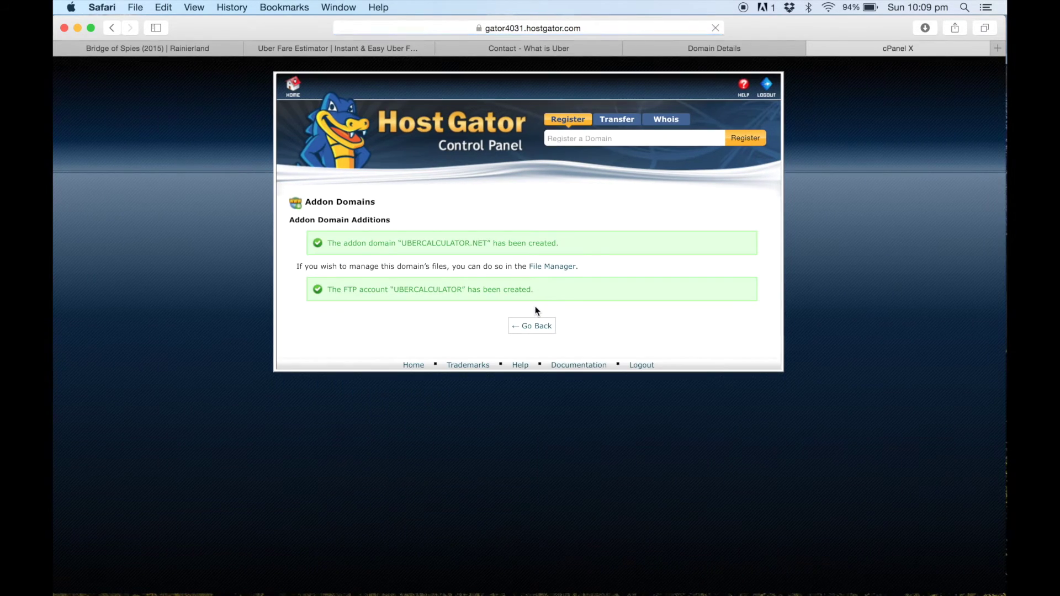